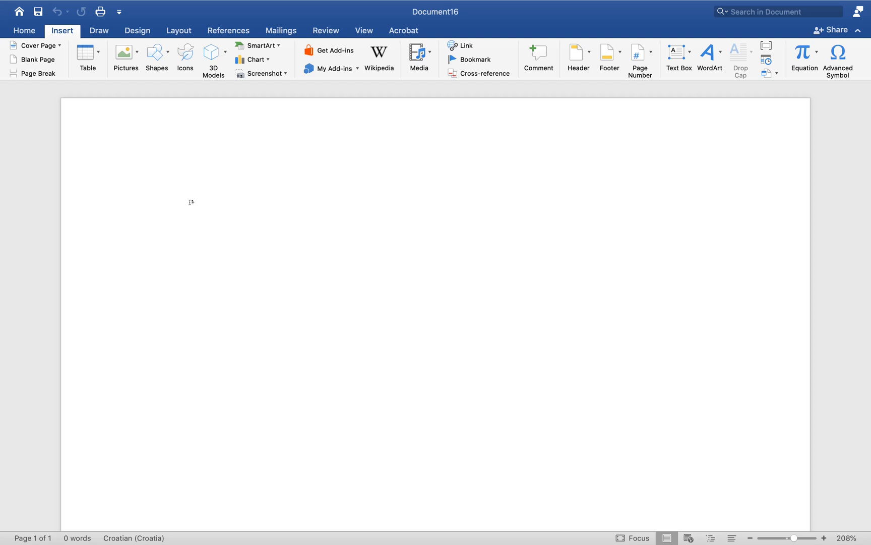
Add two blank lines at the start of the document and insert an empty equation there.
{"action": "left_click", "coordinate": [212, 306]}
{"action": "key", "text": "Return"}
{"action": "key", "text": "Return"}
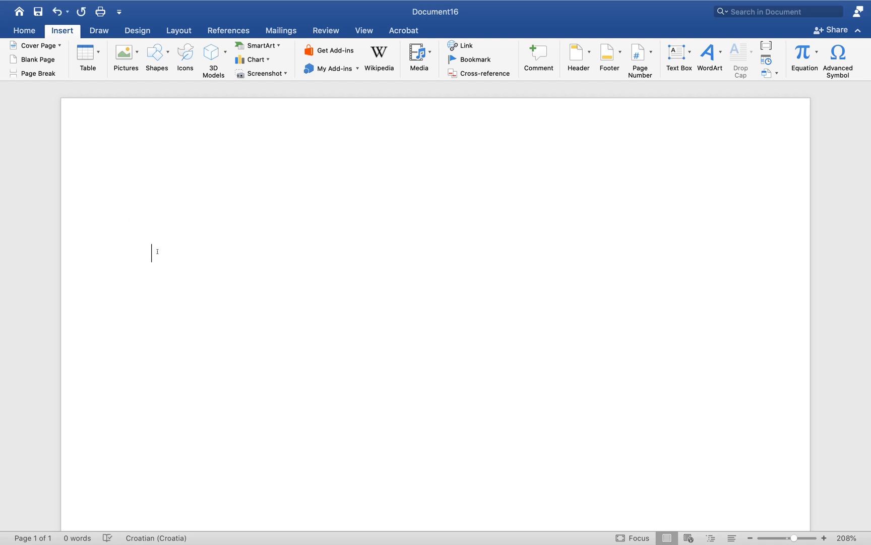
{"action": "left_click", "coordinate": [62, 30]}
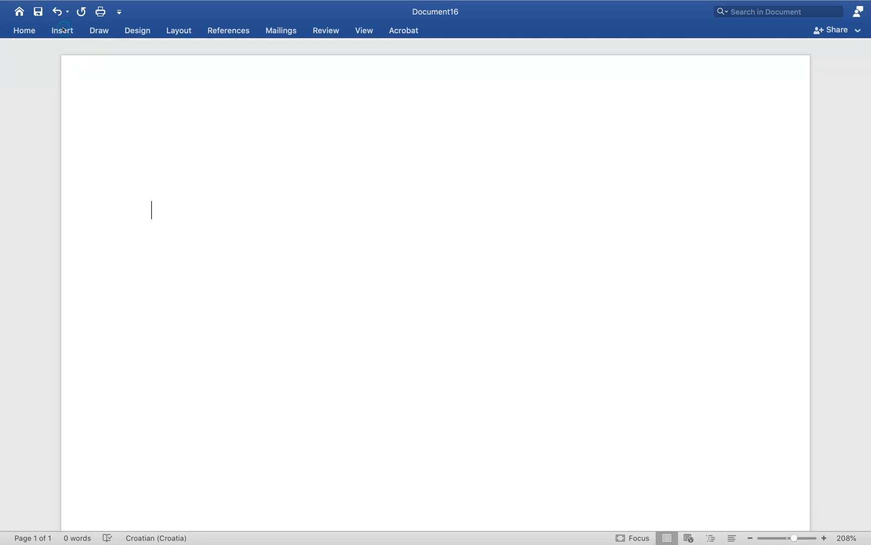
{"action": "left_click", "coordinate": [62, 29]}
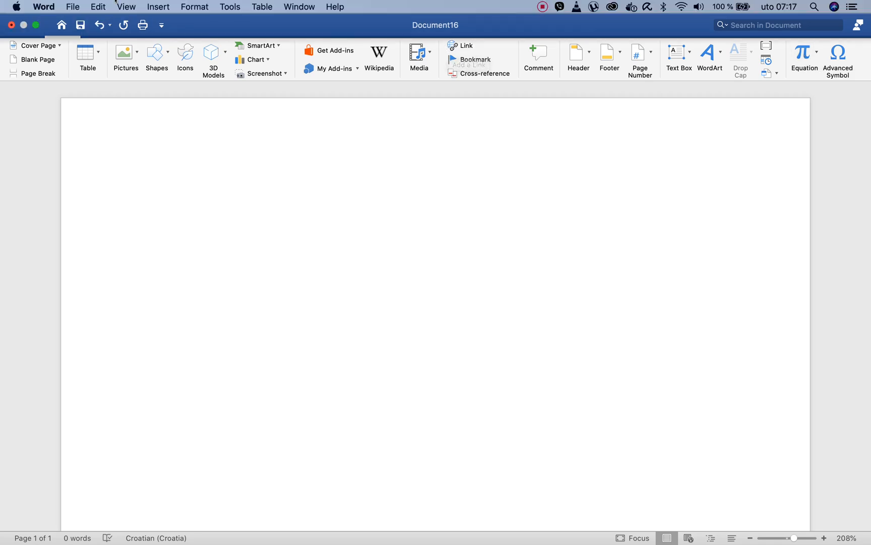
{"action": "left_click", "coordinate": [153, 4]}
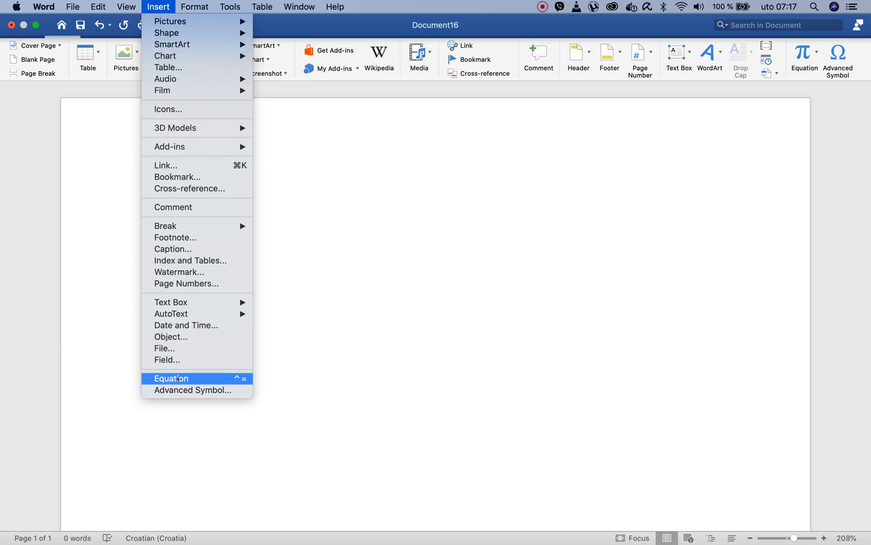
{"action": "left_click", "coordinate": [178, 378]}
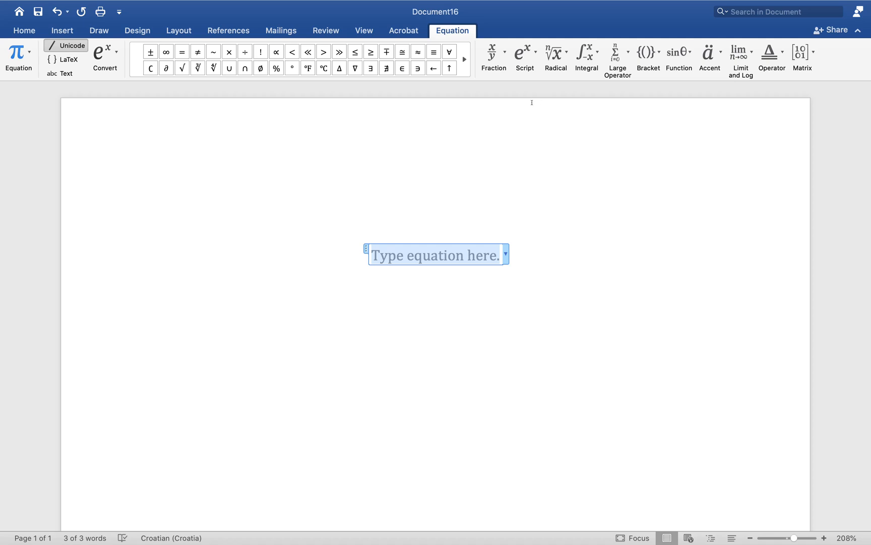
Insert a stacked fraction into the equation and nest the stacked fraction 2/3 in its numerator.
{"action": "left_click", "coordinate": [494, 53]}
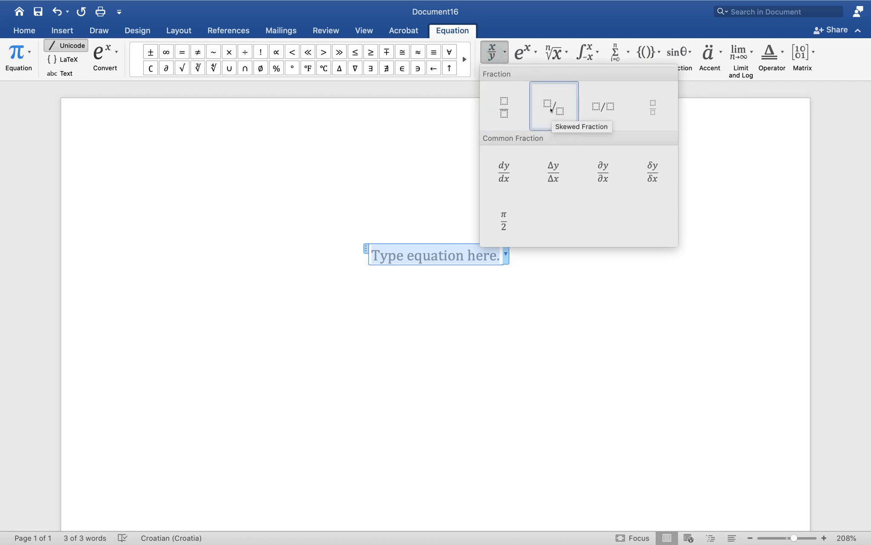
{"action": "left_click", "coordinate": [504, 107]}
{"action": "left_click", "coordinate": [434, 250]}
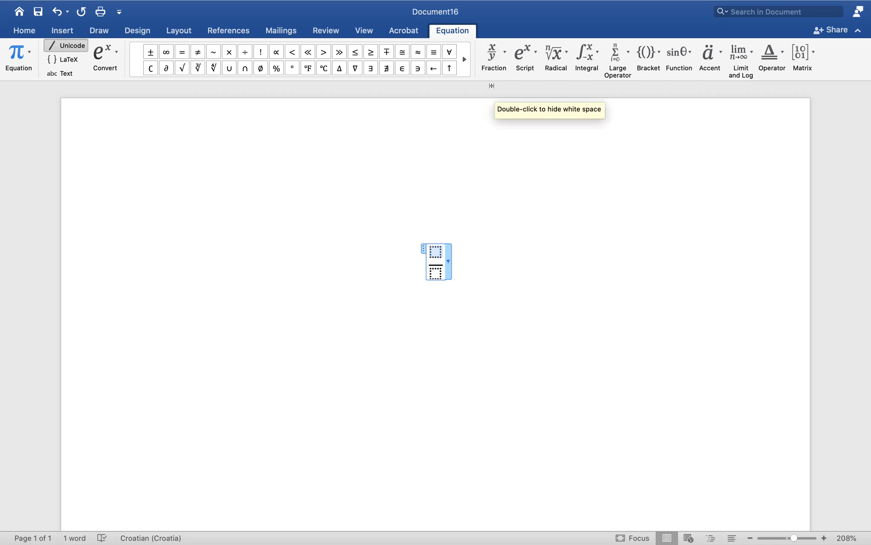
{"action": "left_click", "coordinate": [492, 53]}
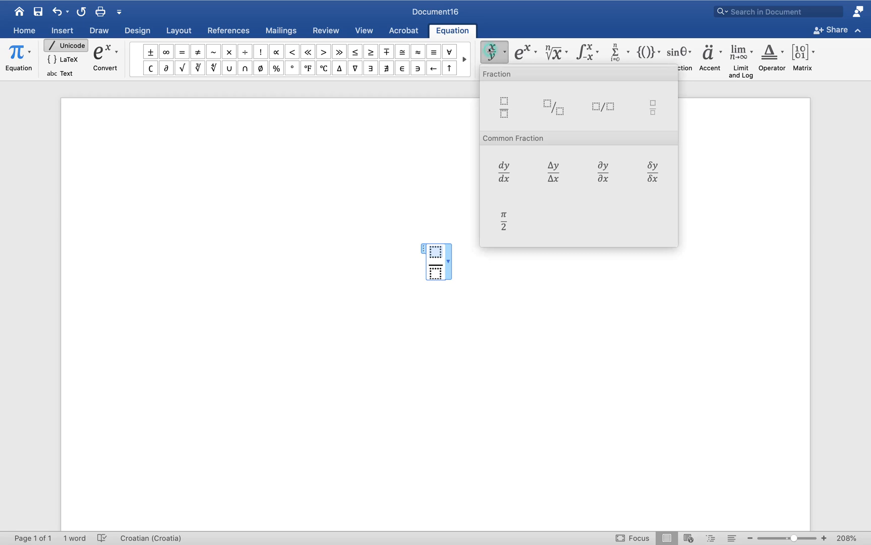
{"action": "left_click", "coordinate": [501, 100]}
{"action": "left_click", "coordinate": [435, 249]}
{"action": "type", "text": "2"}
{"action": "key", "text": "Down"}
{"action": "type", "text": "3"}
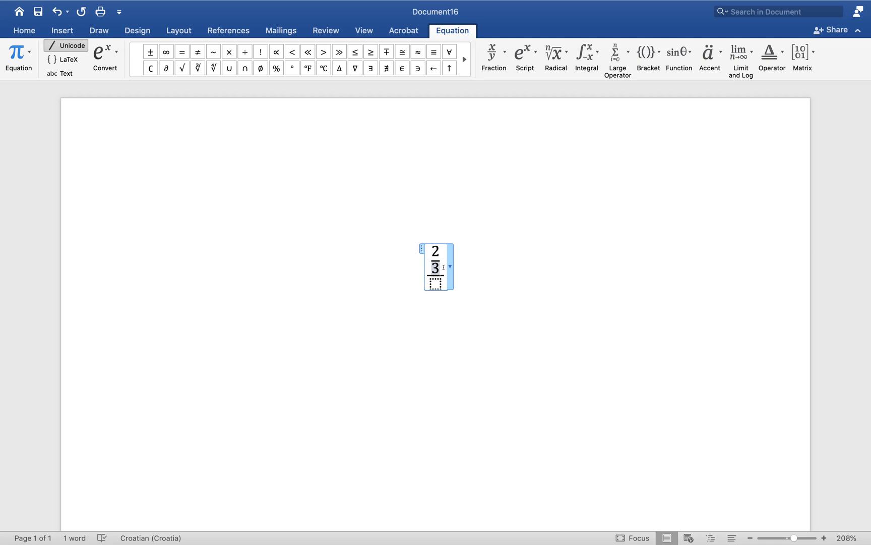
Add a plus sign and the stacked fraction 4/3 after 2/3 in the main numerator.
{"action": "type", "text": "+"}
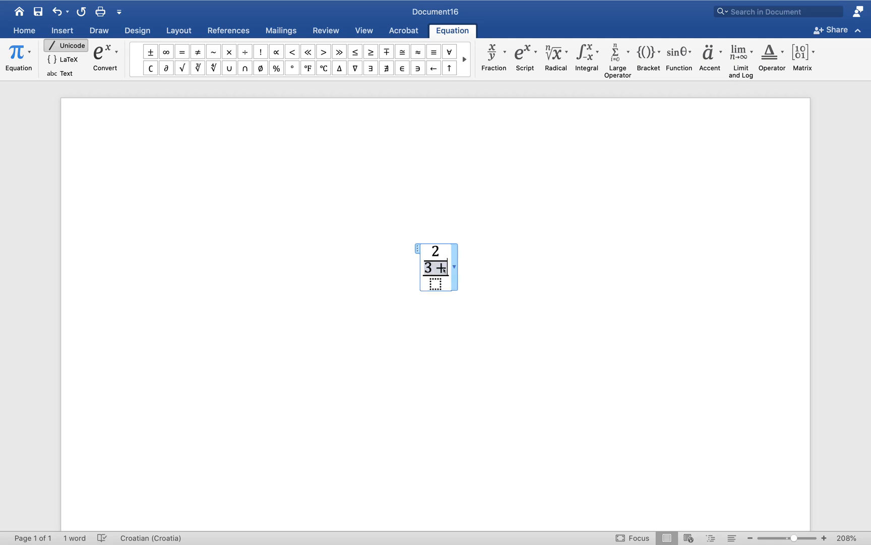
{"action": "key", "text": "BackSpace"}
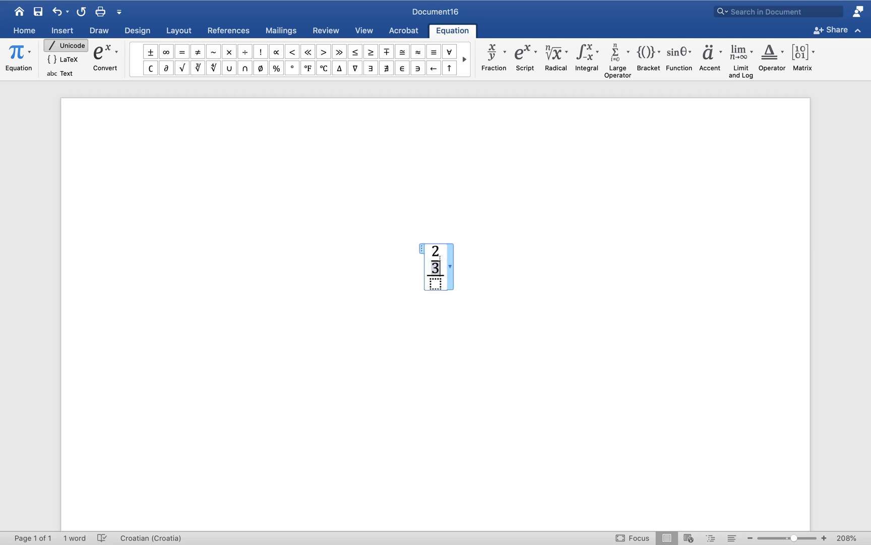
{"action": "left_click", "coordinate": [441, 258]}
{"action": "key", "text": "super+z"}
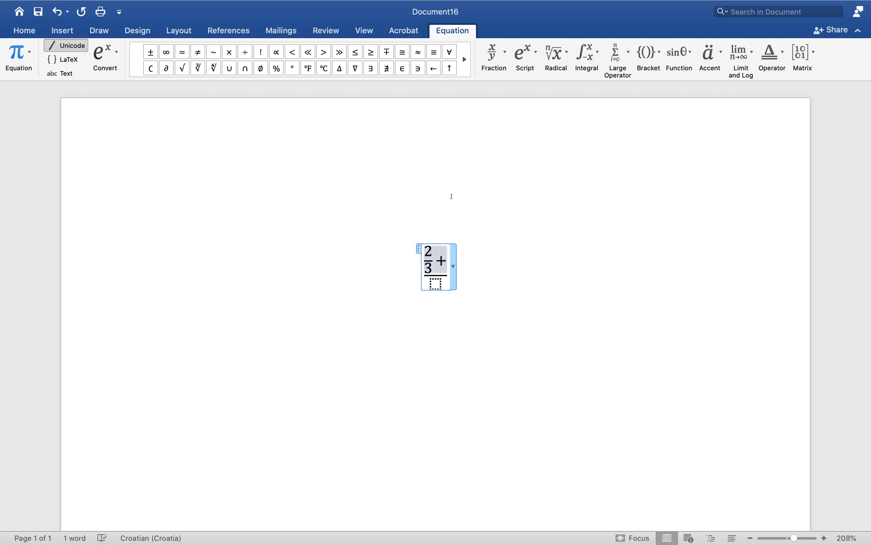
{"action": "left_click", "coordinate": [491, 55]}
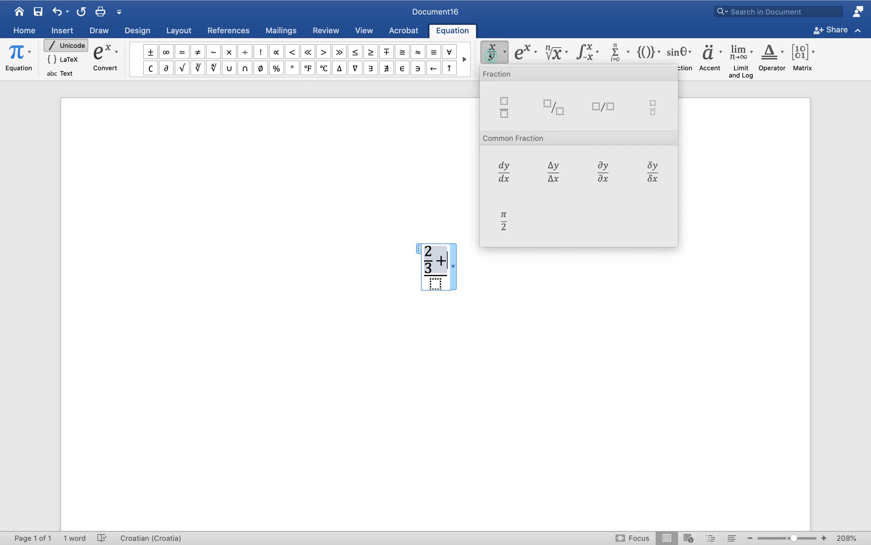
{"action": "left_click", "coordinate": [504, 107]}
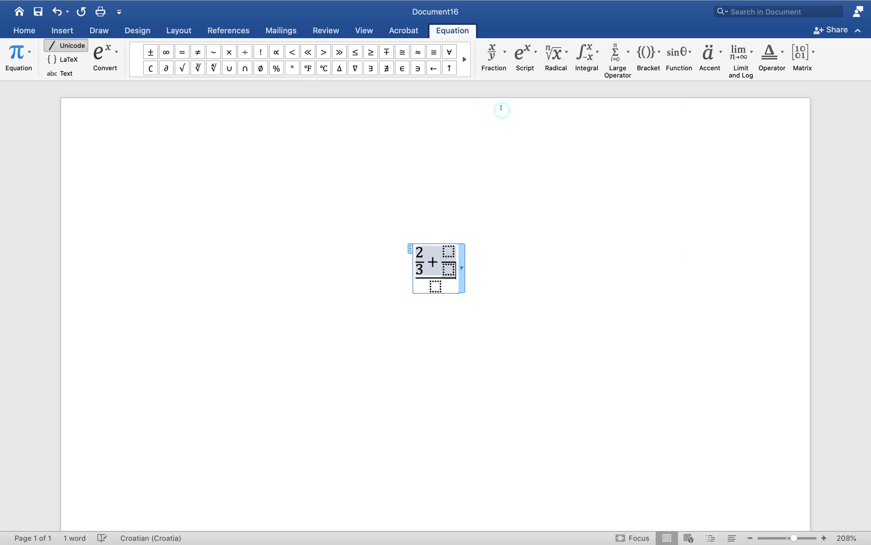
{"action": "left_click", "coordinate": [448, 249]}
{"action": "type", "text": "4"}
{"action": "key", "text": "Down"}
{"action": "type", "text": "3"}
Fill the main denominator with the stacked fraction 3/5 and start new lines below the equation.
{"action": "left_click", "coordinate": [435, 278]}
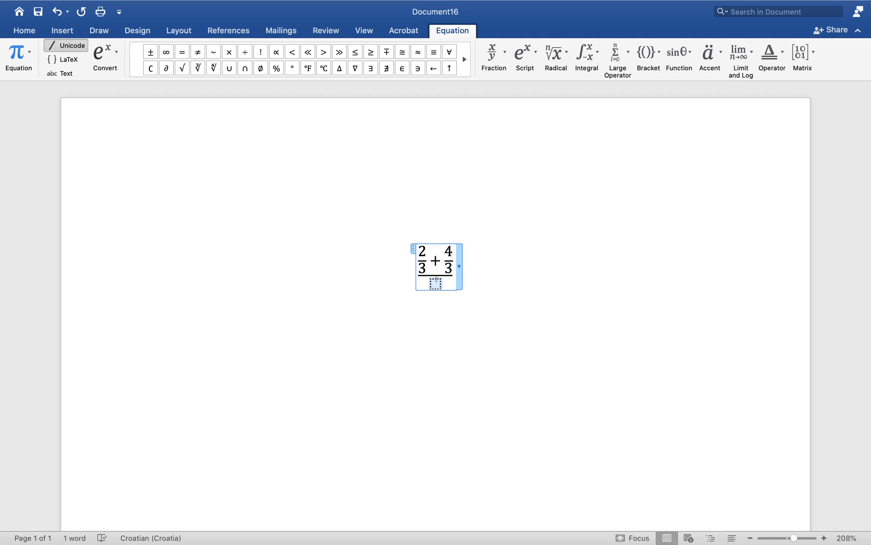
{"action": "left_click", "coordinate": [493, 55]}
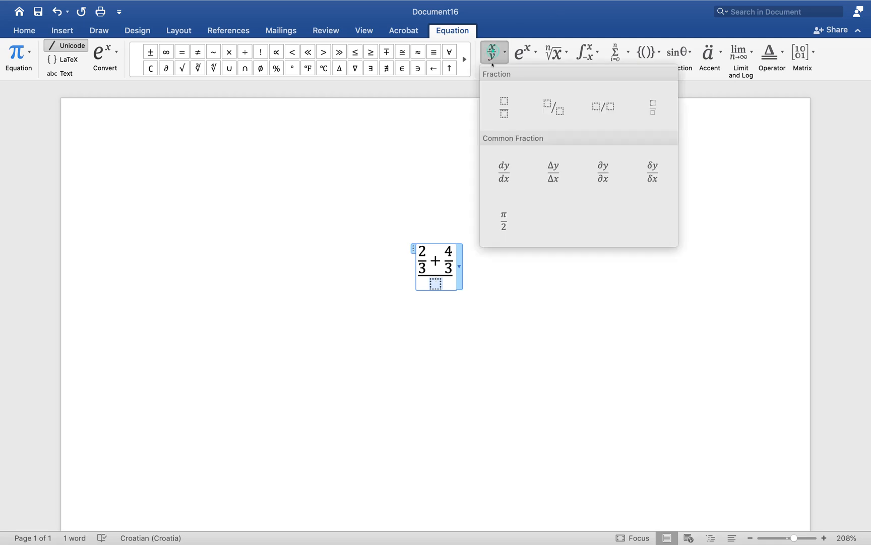
{"action": "left_click", "coordinate": [499, 105]}
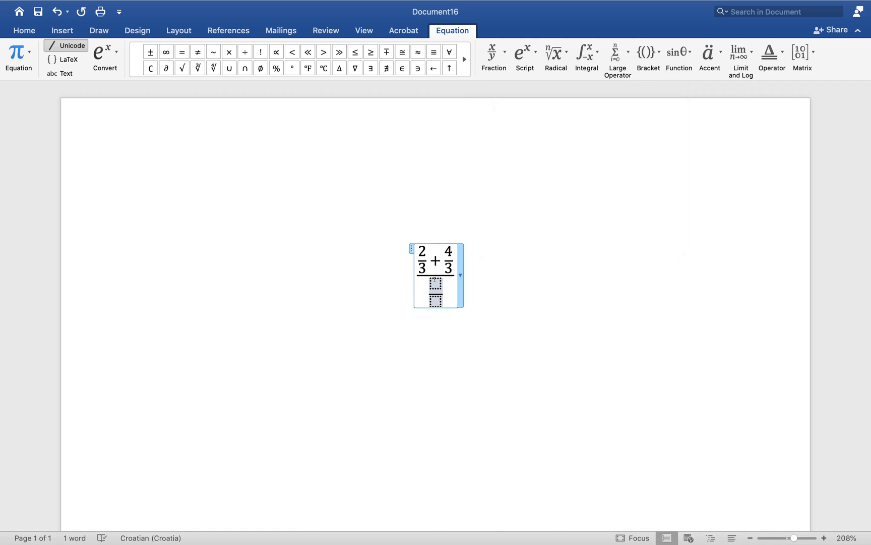
{"action": "type", "text": "3"}
{"action": "key", "text": "Down"}
{"action": "type", "text": "5"}
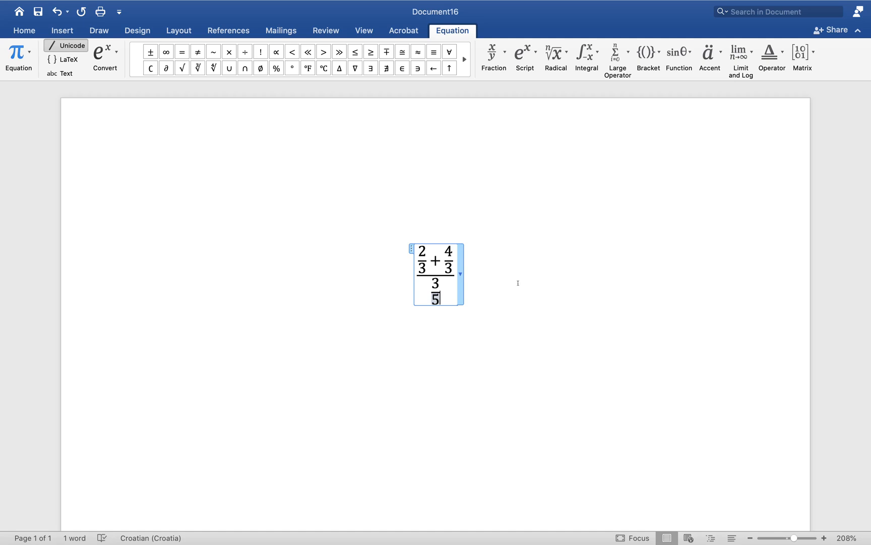
{"action": "left_click", "coordinate": [518, 283]}
{"action": "key", "text": "Return"}
{"action": "key", "text": "Return"}
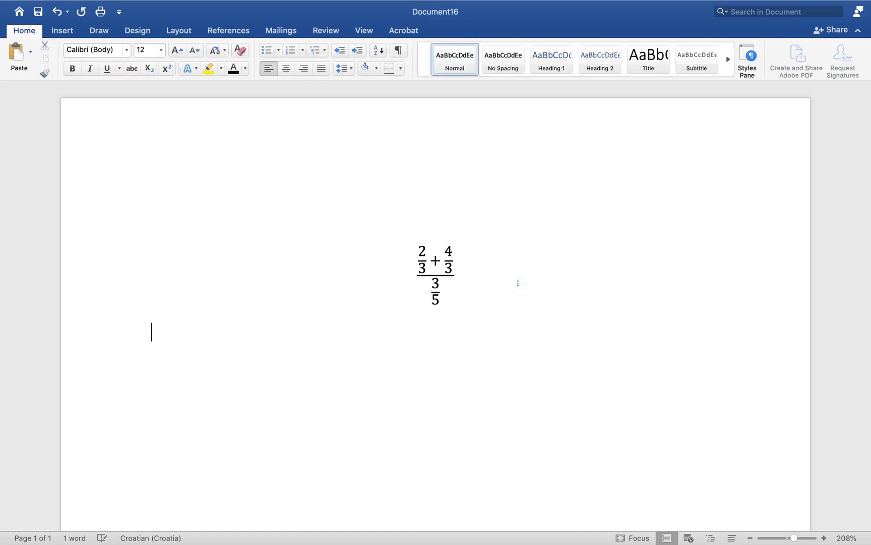
{"action": "left_click", "coordinate": [441, 258]}
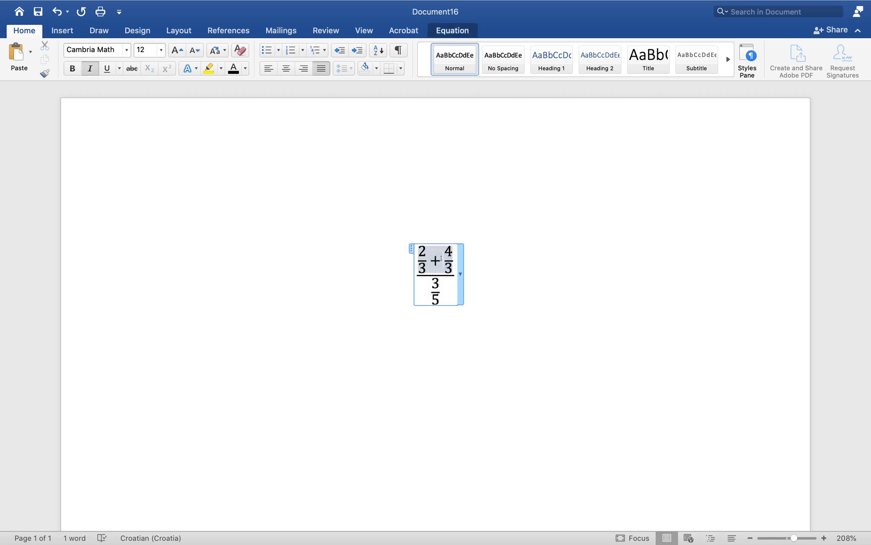
{"action": "left_click", "coordinate": [438, 284]}
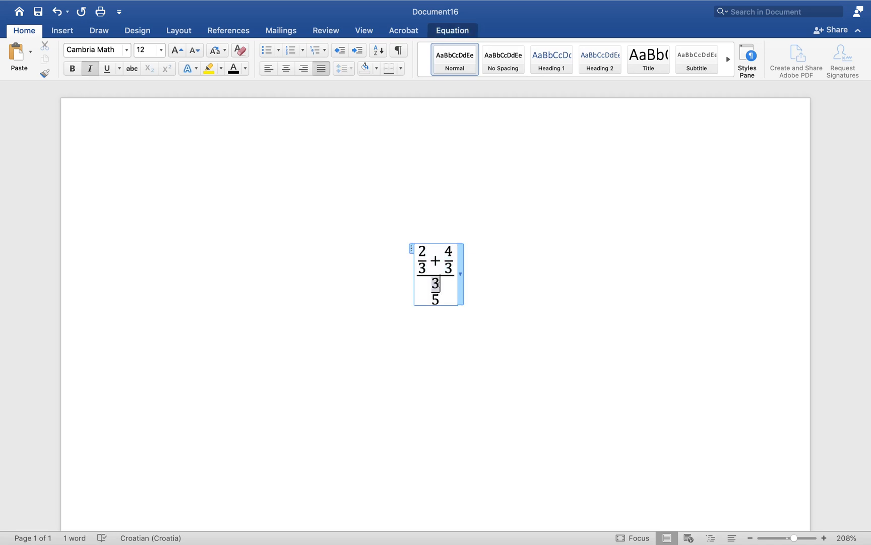
{"action": "triple_click", "coordinate": [439, 278]}
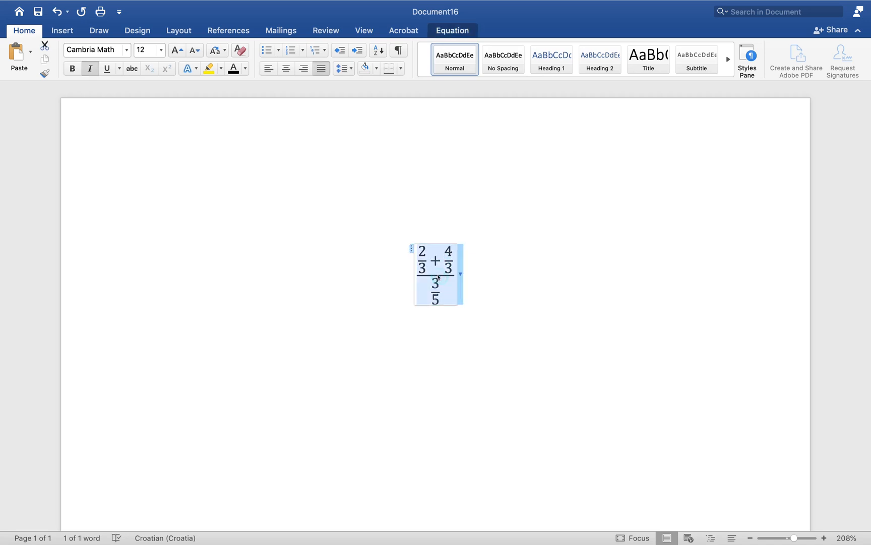
{"action": "left_click", "coordinate": [435, 274]}
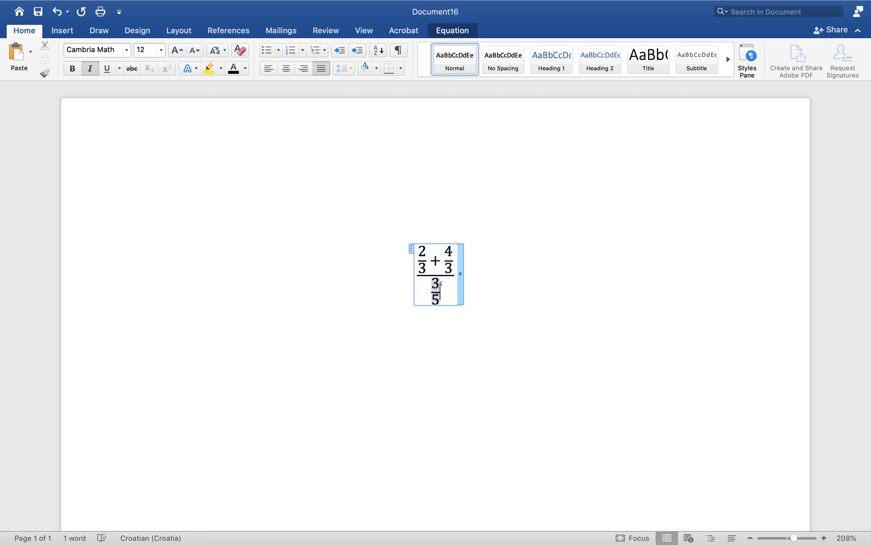
Insert a second empty equation on the blank line below the compound fraction.
{"action": "left_click", "coordinate": [295, 406]}
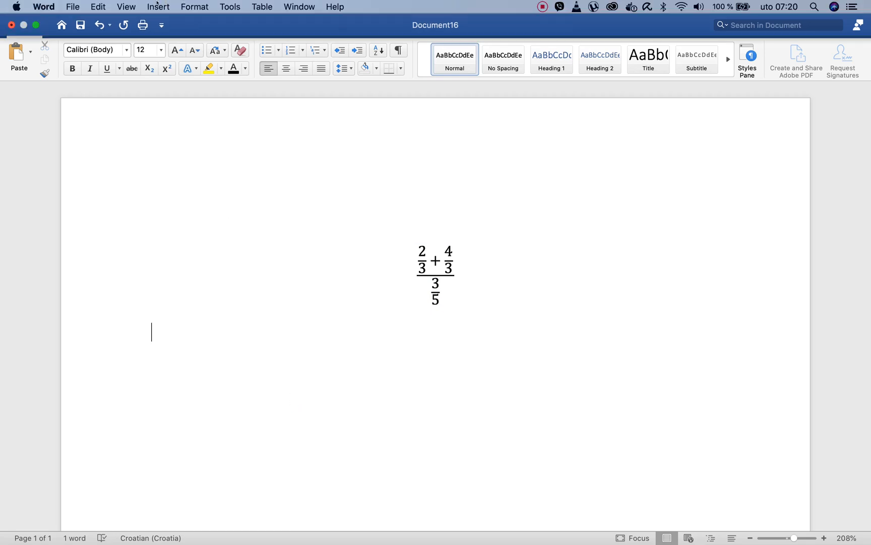
{"action": "left_click", "coordinate": [157, 6]}
{"action": "left_click", "coordinate": [188, 378]}
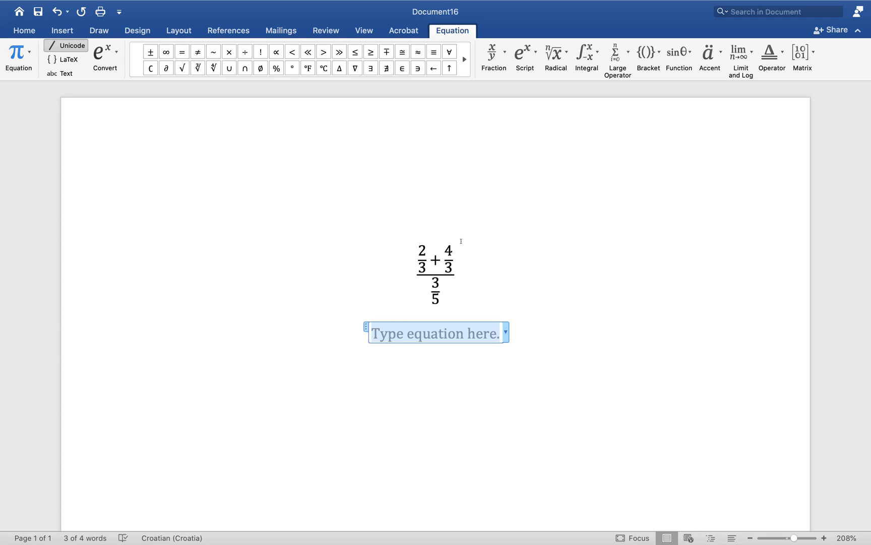
Enter X with the subscript 1,2 in the new equation, followed by an equals sign.
{"action": "left_click", "coordinate": [534, 52]}
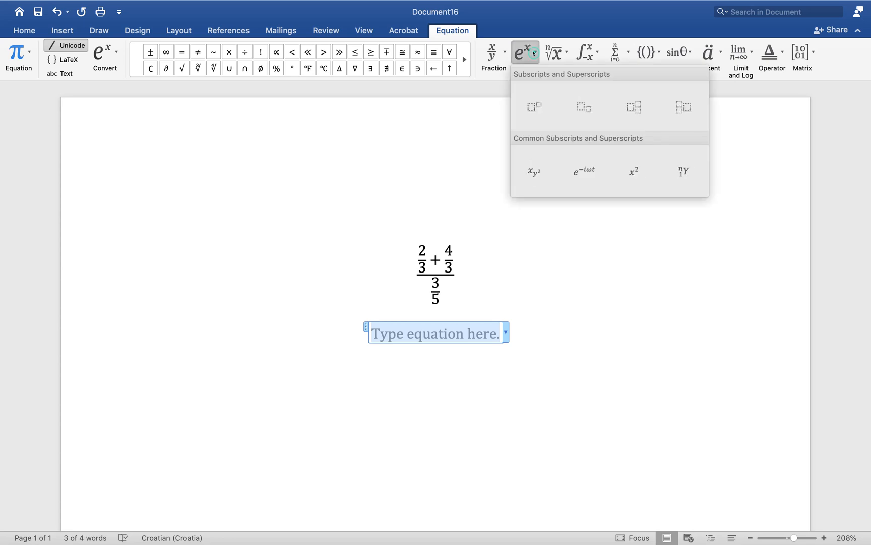
{"action": "left_click", "coordinate": [580, 107]}
{"action": "type", "text": "x"}
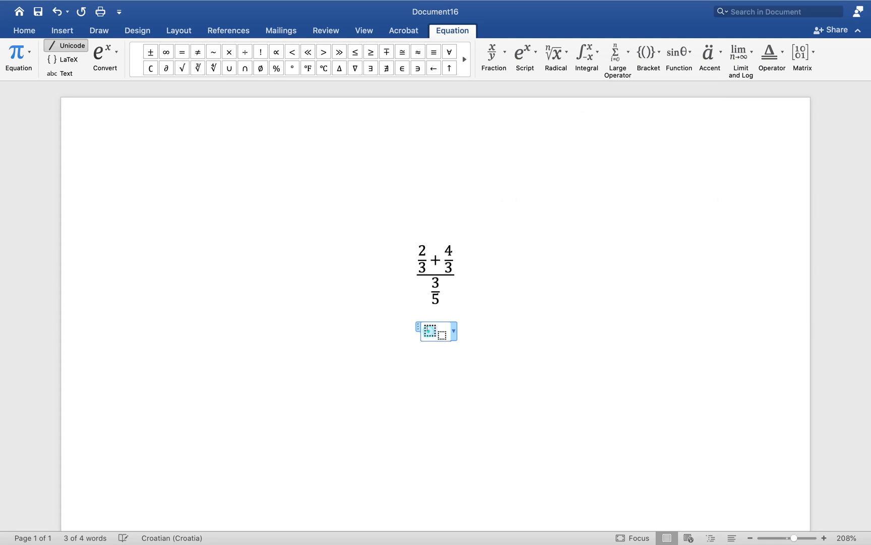
{"action": "left_click", "coordinate": [441, 335]}
{"action": "type", "text": "1,2"}
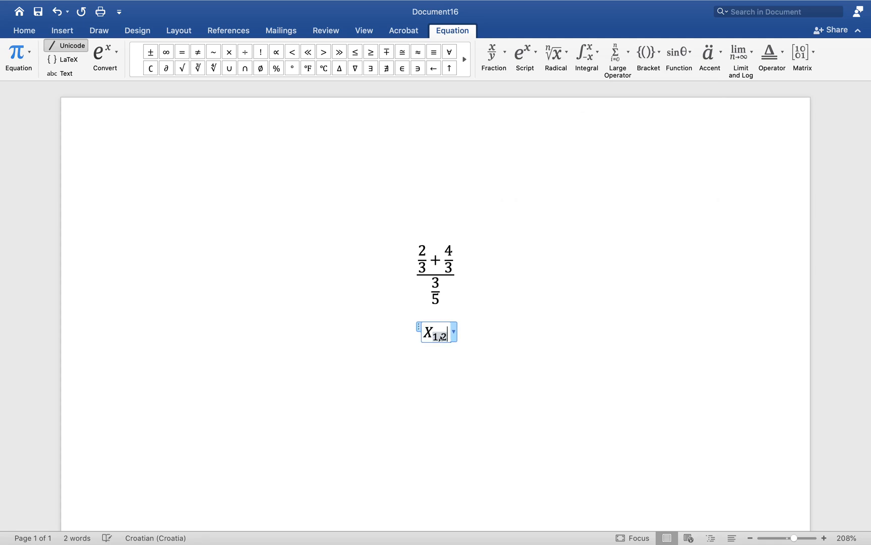
{"action": "key", "text": "Right"}
{"action": "type", "text": "="}
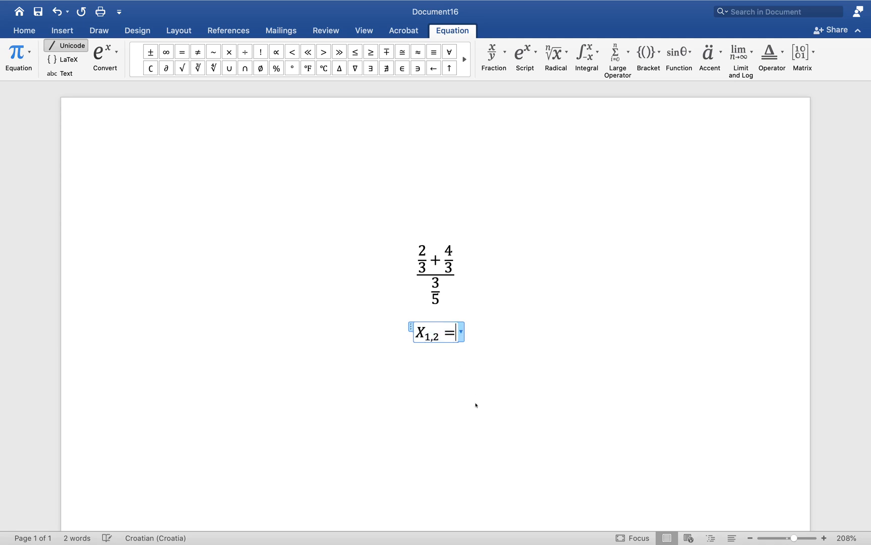
Insert a stacked fraction after the equals sign and enter -b in its numerator.
{"action": "left_click", "coordinate": [494, 53]}
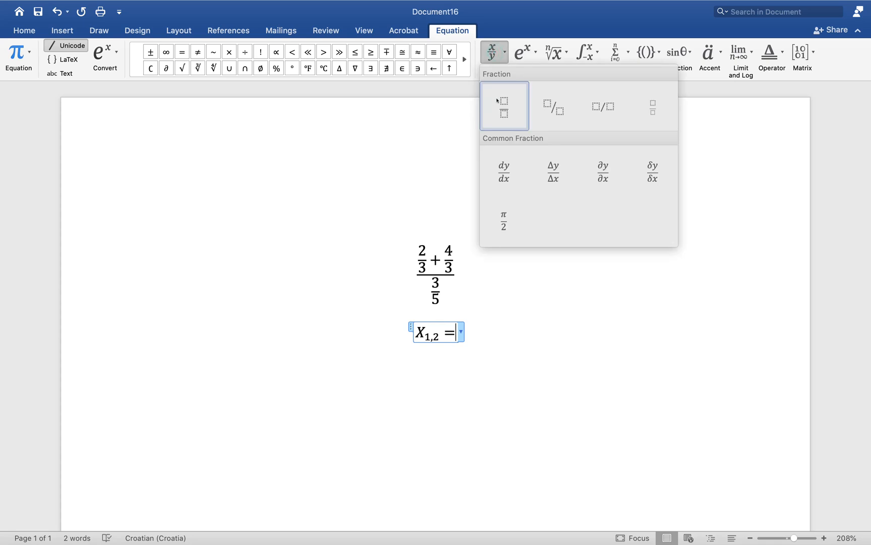
{"action": "left_click", "coordinate": [500, 104]}
{"action": "left_click", "coordinate": [456, 332]}
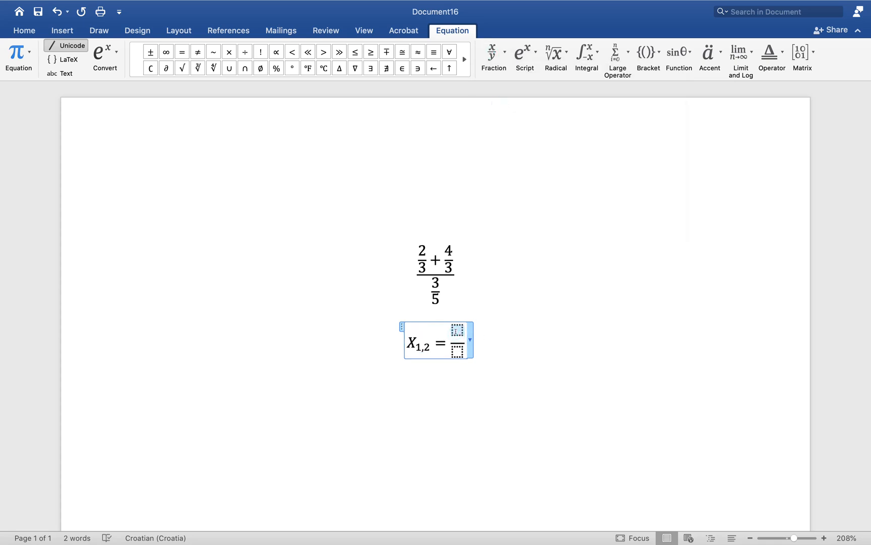
{"action": "type", "text": "-"}
{"action": "key", "text": "BackSpace"}
{"action": "type", "text": "-"}
{"action": "type", "text": "b"}
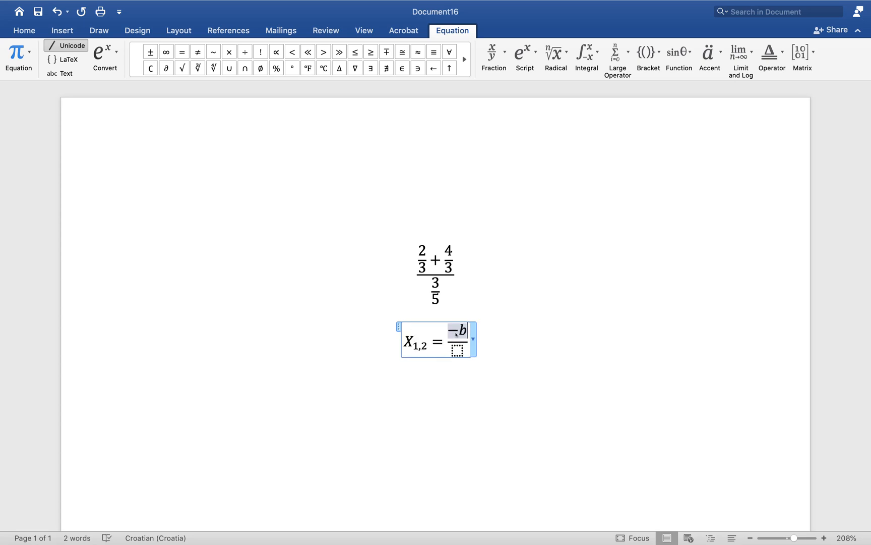
Add a ± sign and an empty square root after -b in the numerator.
{"action": "left_click", "coordinate": [150, 53]}
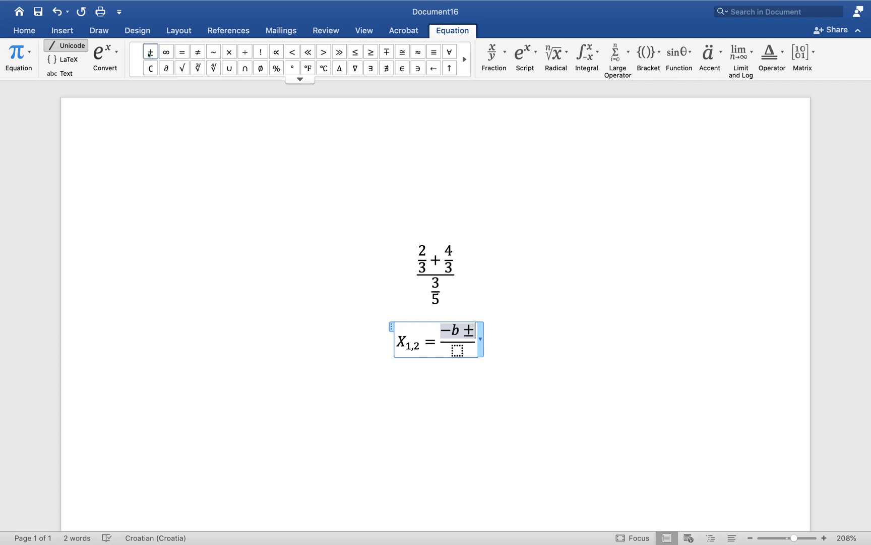
{"action": "left_click", "coordinate": [555, 53]}
{"action": "left_click", "coordinate": [561, 103]}
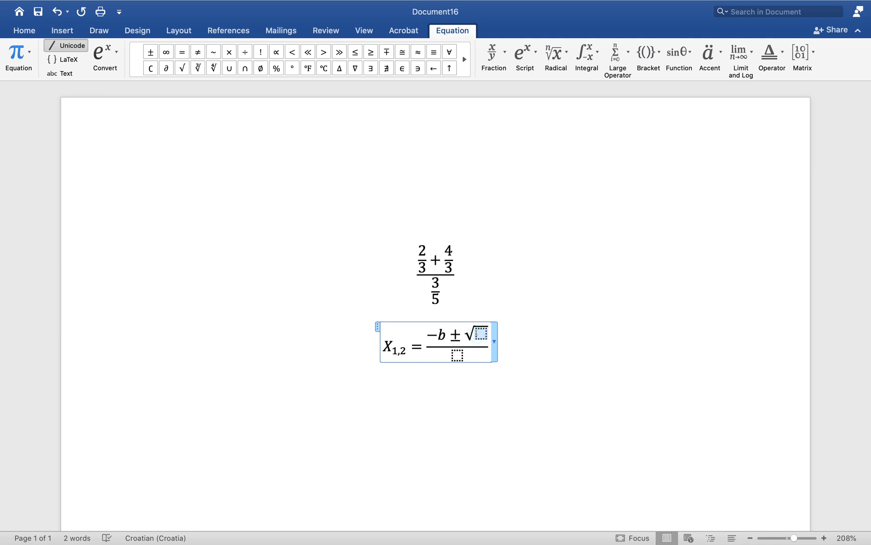
Enter b² - 4ac under the square root, using a superscript structure for b squared.
{"action": "left_click", "coordinate": [532, 55]}
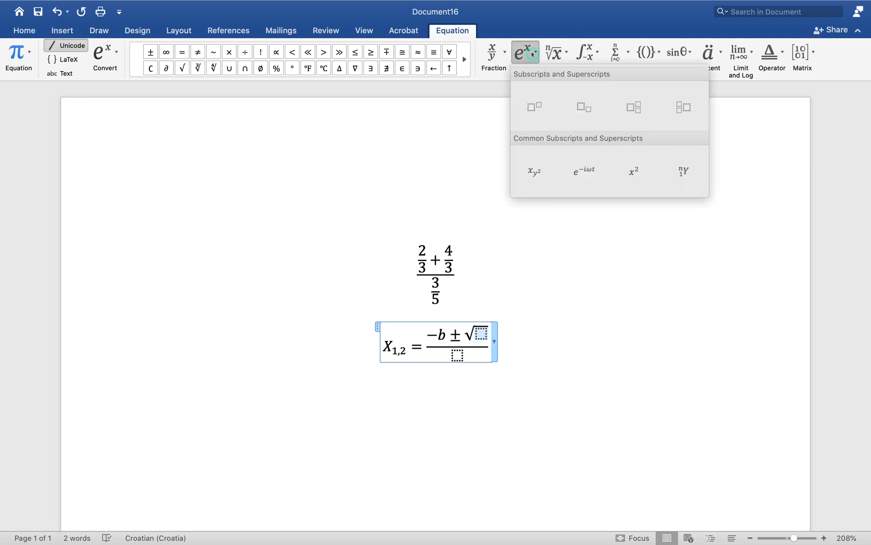
{"action": "left_click", "coordinate": [535, 105]}
{"action": "left_click", "coordinate": [476, 334]}
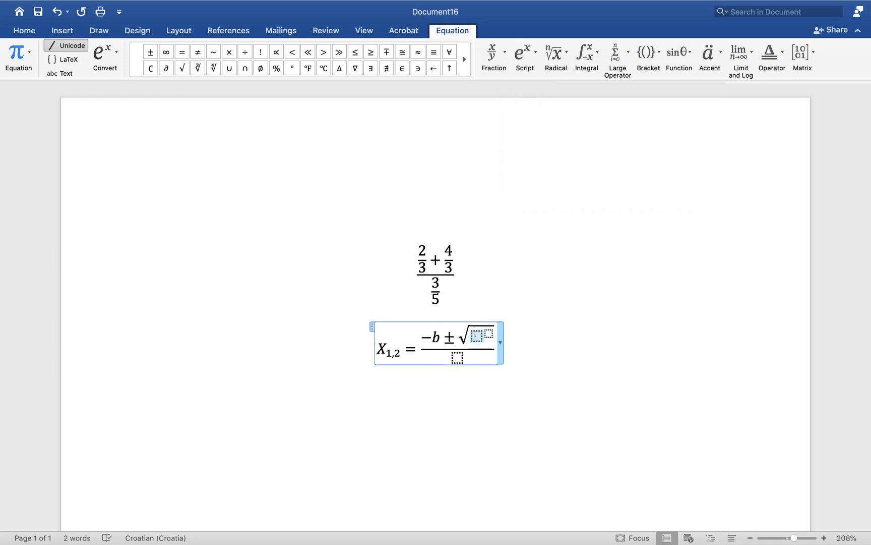
{"action": "type", "text": "b"}
{"action": "left_click", "coordinate": [484, 332]}
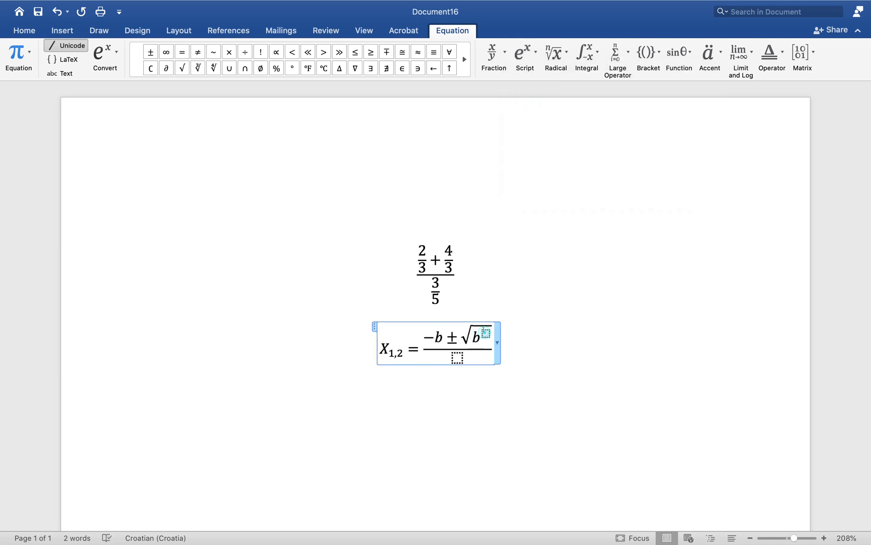
{"action": "type", "text": "2"}
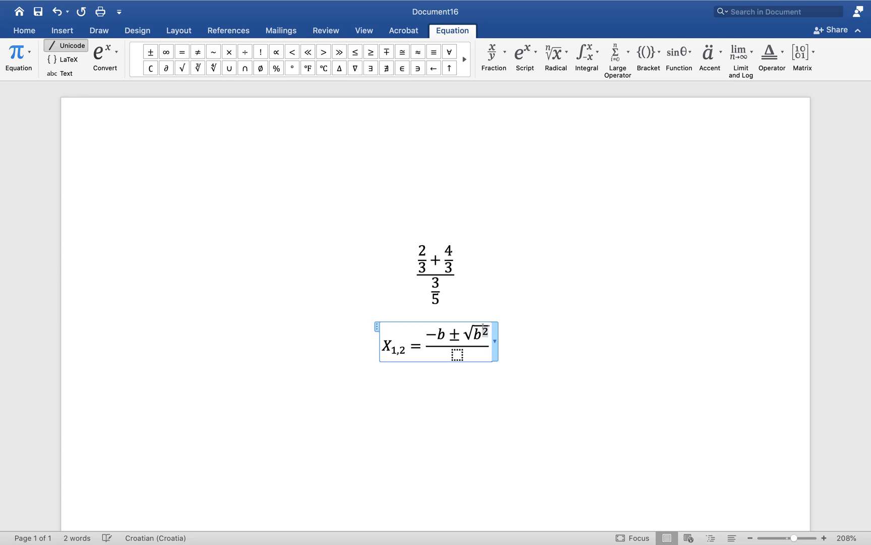
{"action": "key", "text": "Right"}
{"action": "type", "text": "-"}
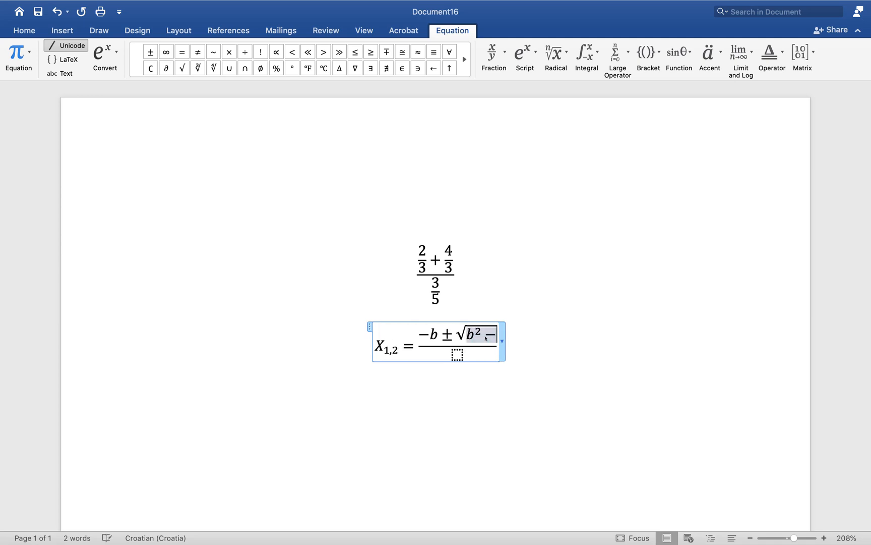
{"action": "type", "text": "4ac"}
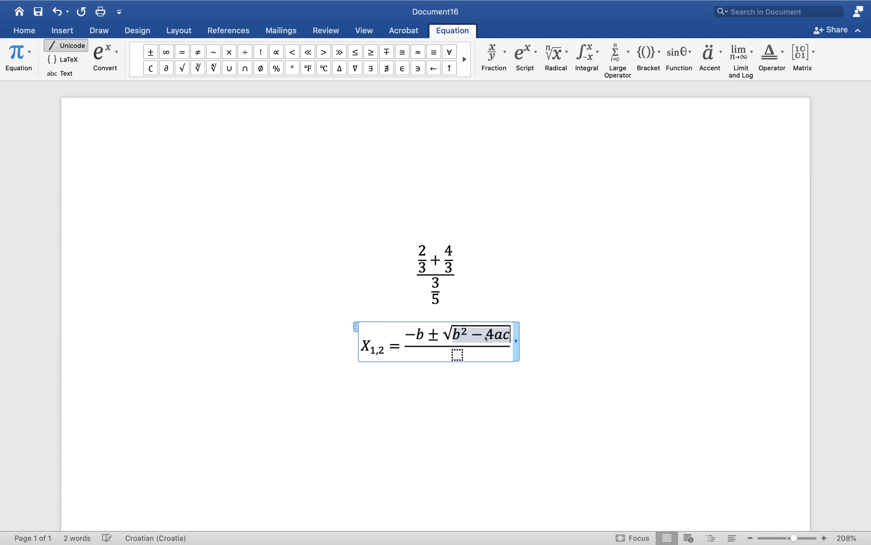
Enter 2a in the denominator of the large fraction and leave the equation.
{"action": "left_click", "coordinate": [456, 354]}
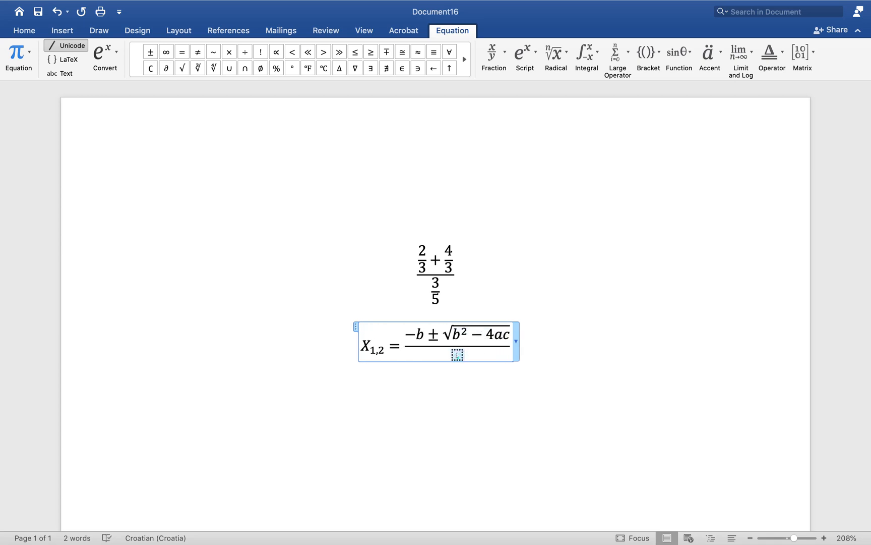
{"action": "type", "text": "2a"}
{"action": "left_click", "coordinate": [597, 377]}
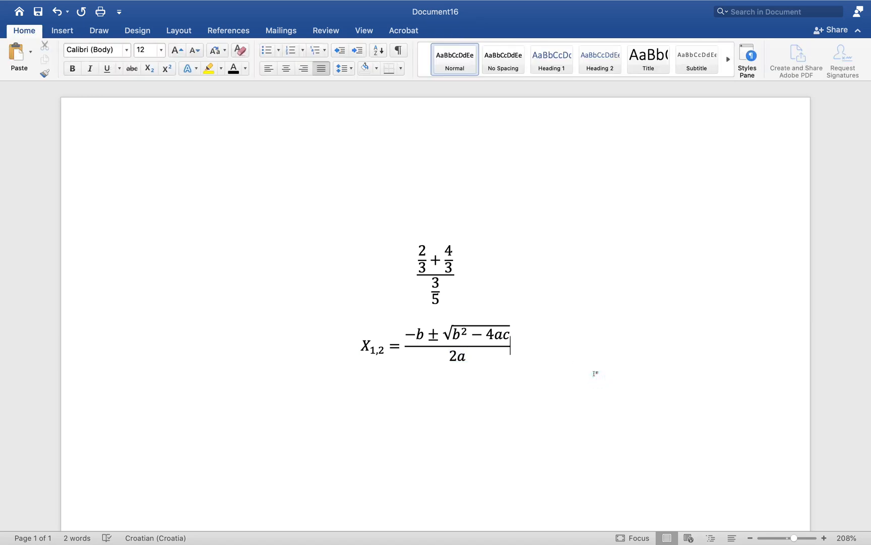
Add blank lines below the quadratic formula and insert a third empty equation there.
{"action": "key", "text": "Return"}
{"action": "key", "text": "Return"}
{"action": "key", "text": "Return"}
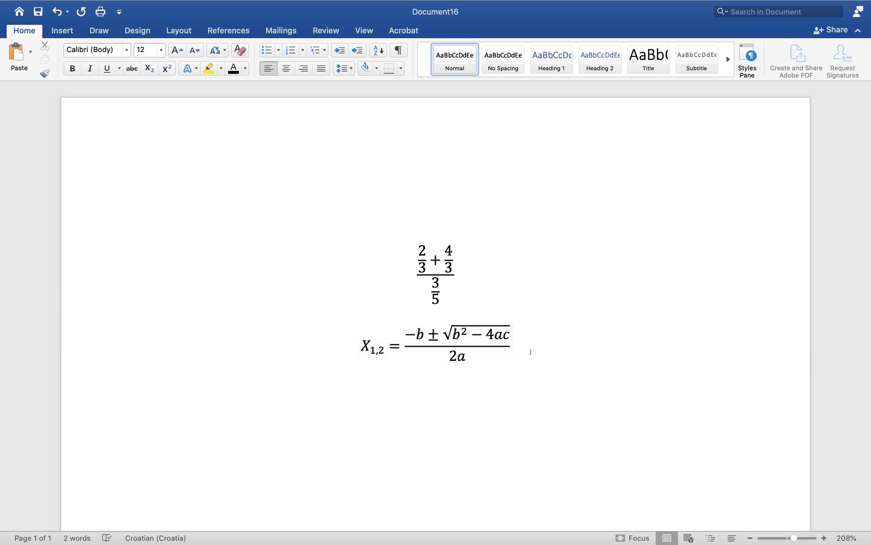
{"action": "left_click", "coordinate": [530, 351]}
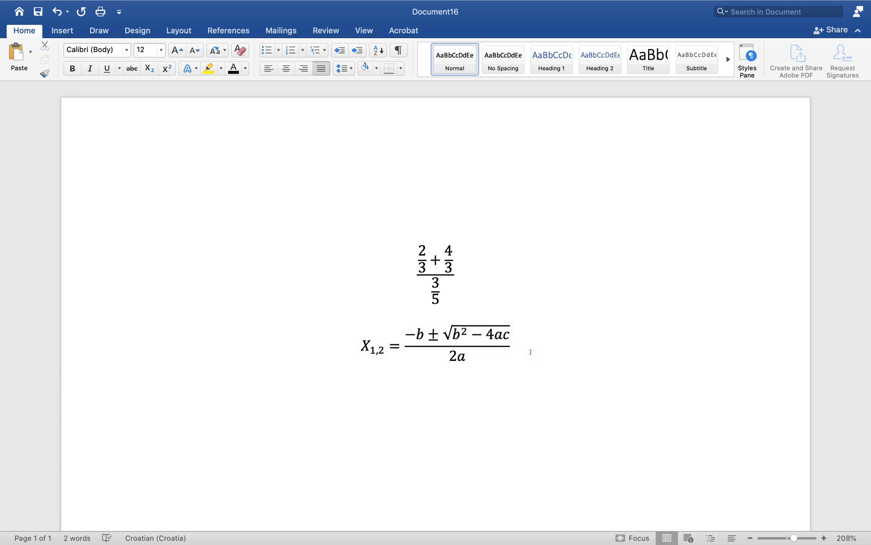
{"action": "key", "text": "Down"}
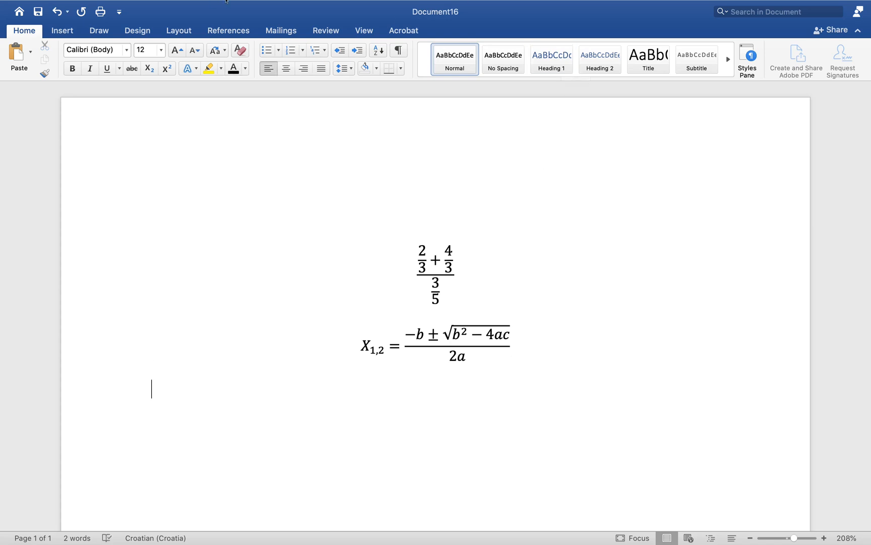
{"action": "left_click", "coordinate": [157, 6]}
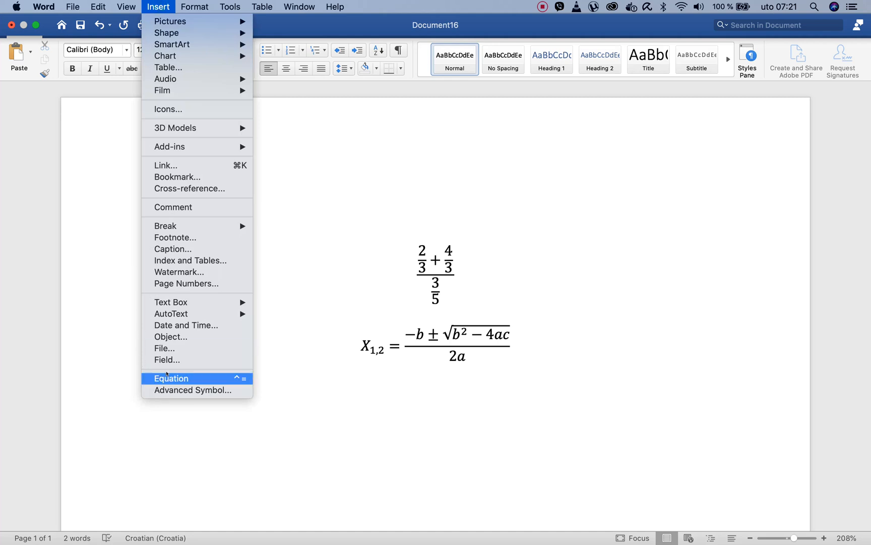
{"action": "left_click", "coordinate": [169, 379]}
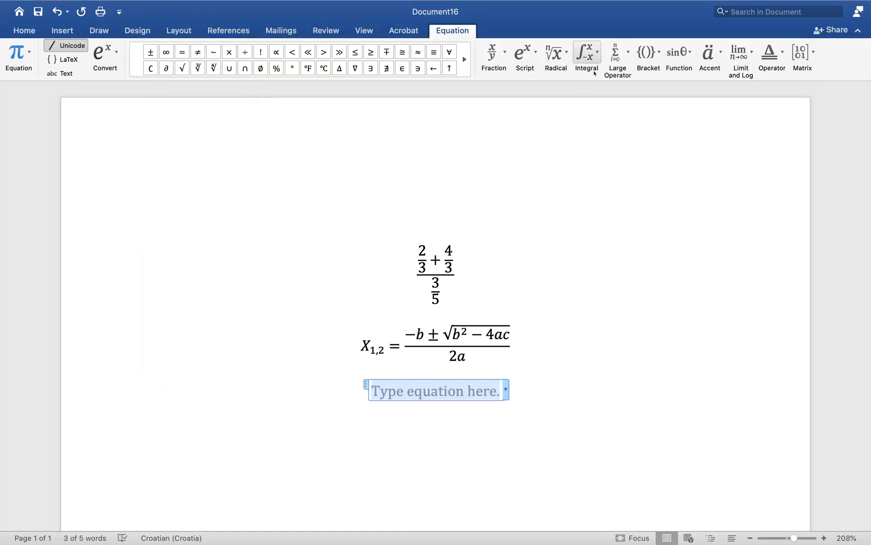
Insert a superscript structure in the new equation and place parentheses in its base.
{"action": "left_click", "coordinate": [647, 52]}
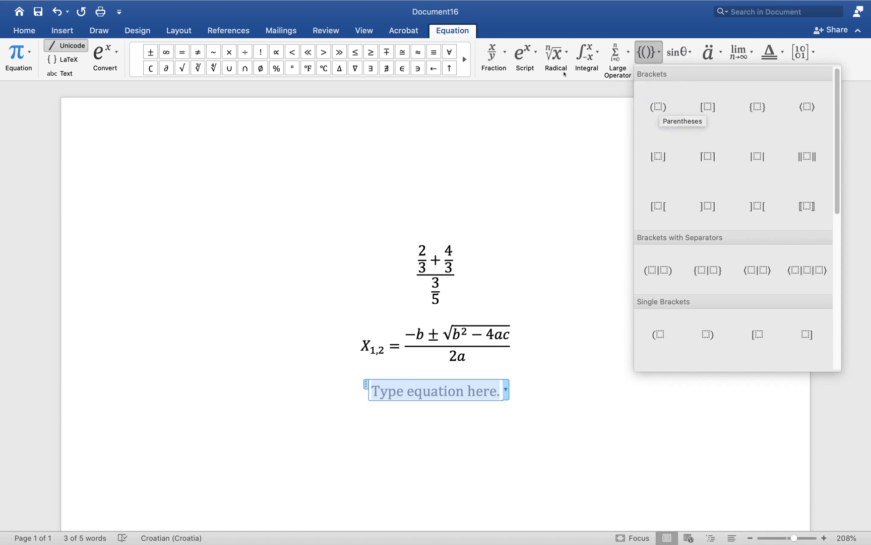
{"action": "left_click", "coordinate": [526, 49]}
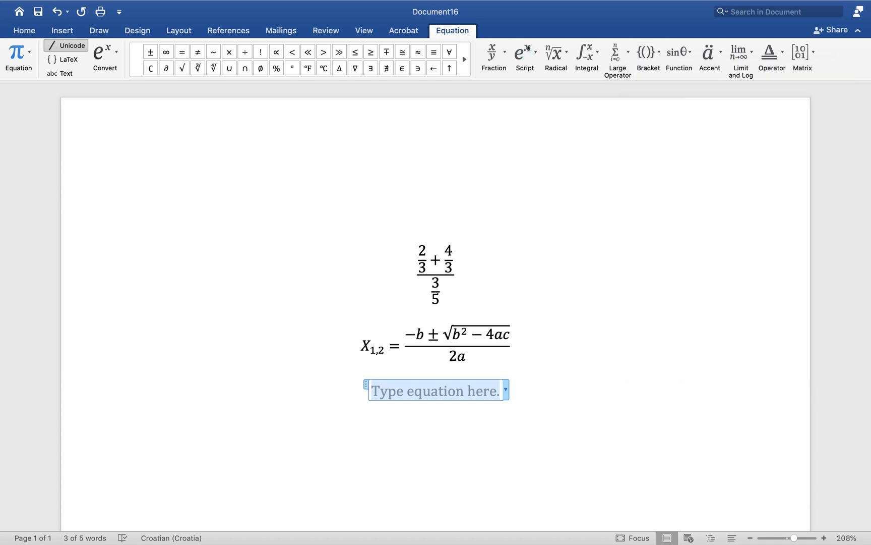
{"action": "left_click", "coordinate": [526, 50]}
{"action": "left_click", "coordinate": [533, 101]}
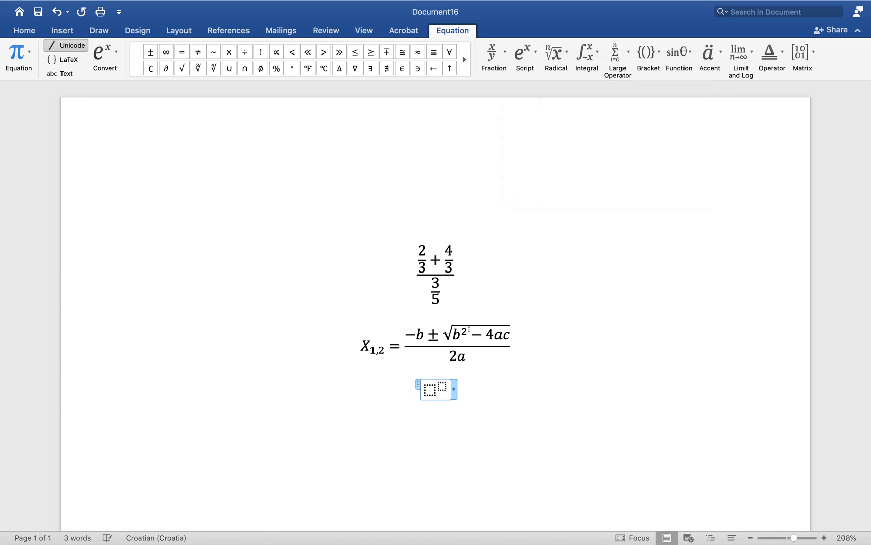
{"action": "left_click", "coordinate": [429, 391]}
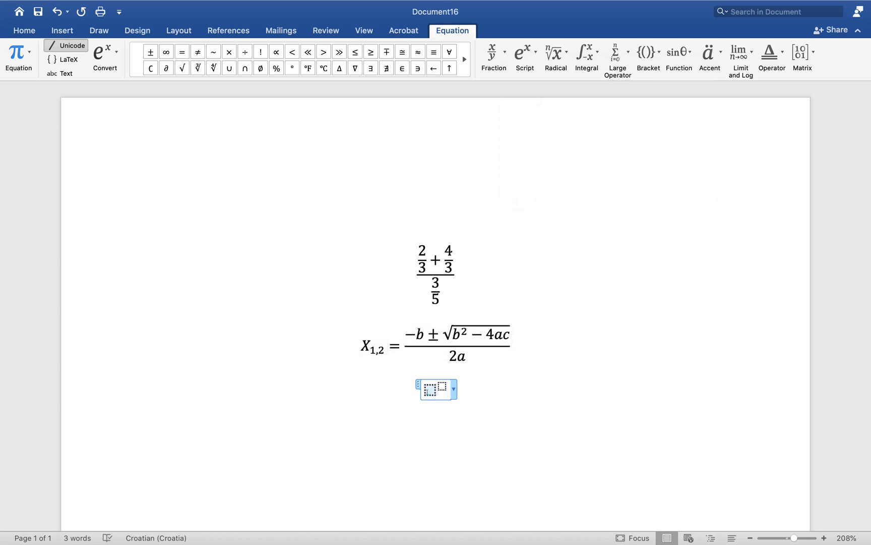
{"action": "left_click", "coordinate": [641, 46]}
{"action": "left_click", "coordinate": [657, 104]}
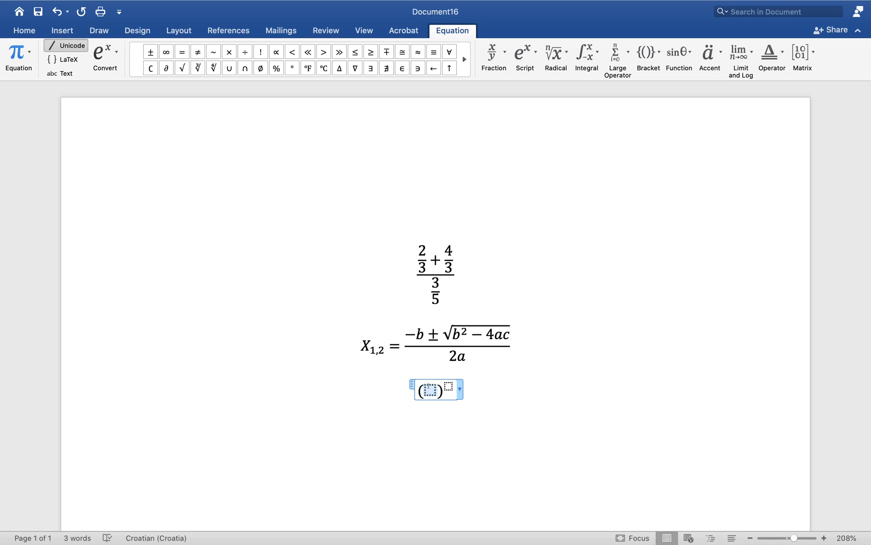
Insert a stacked fraction inside the parentheses with 4 as numerator and 5 as denominator.
{"action": "scroll", "coordinate": [457, 335], "scroll_direction": "down", "scroll_amount": 1}
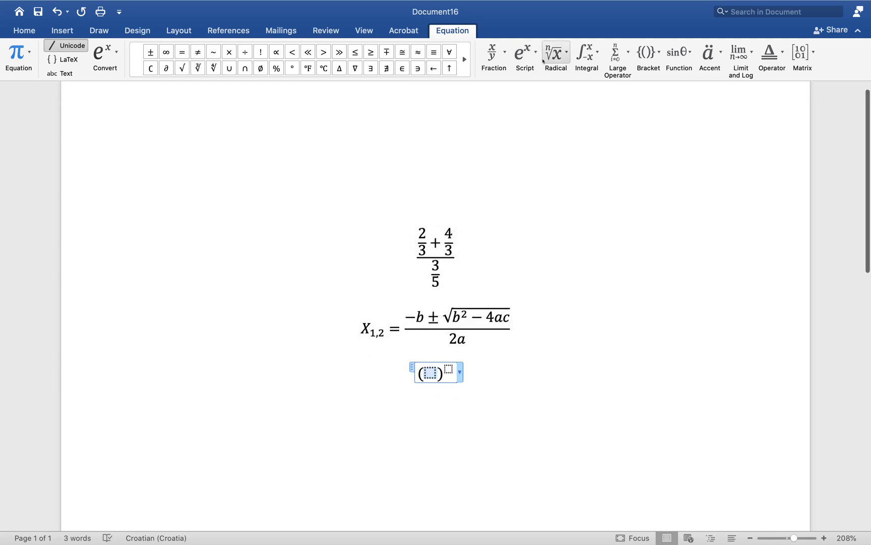
{"action": "left_click", "coordinate": [495, 54]}
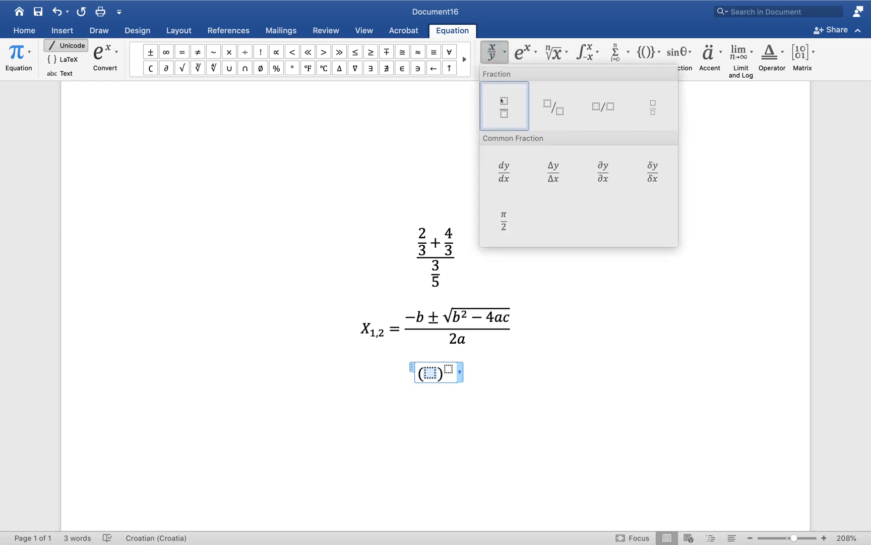
{"action": "left_click", "coordinate": [503, 100]}
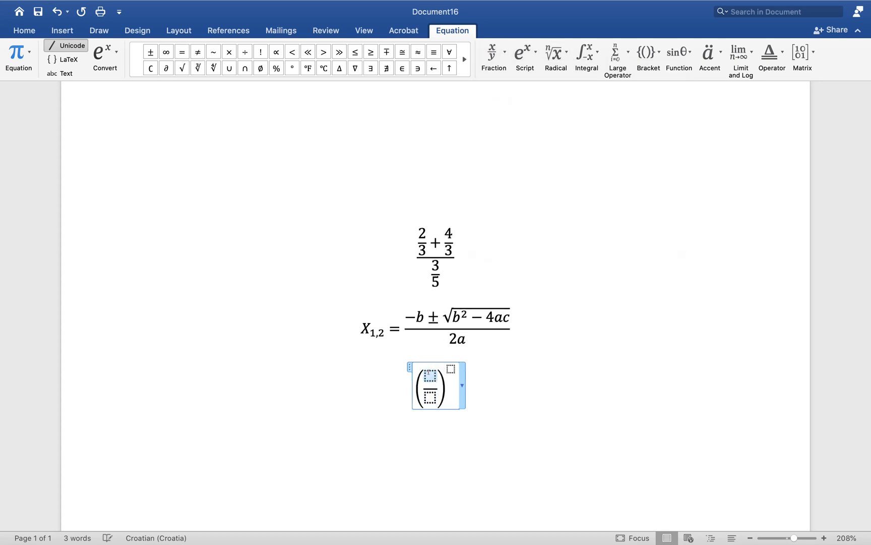
{"action": "type", "text": "4"}
{"action": "key", "text": "Right"}
{"action": "type", "text": "5"}
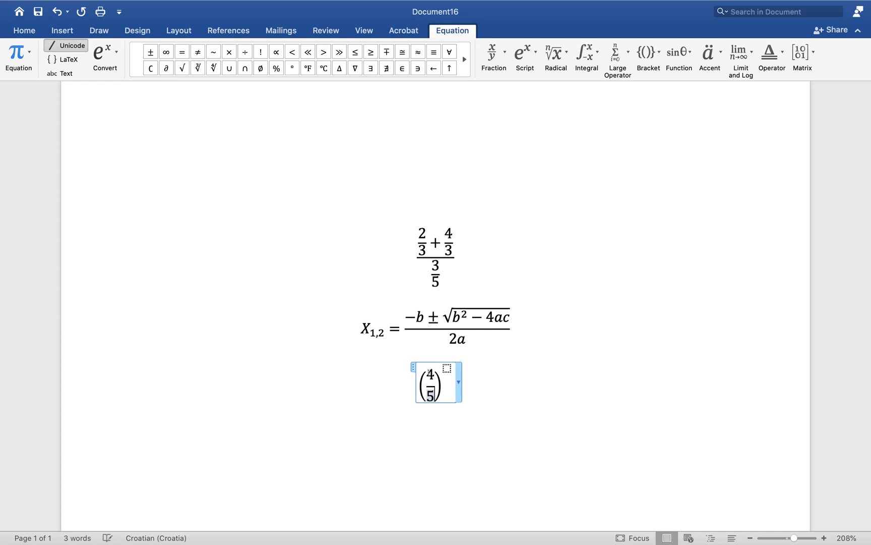
Insert a skewed fraction 3/4 as the exponent of the parentheses and leave the equation.
{"action": "left_click", "coordinate": [445, 362]}
{"action": "left_click", "coordinate": [488, 59]}
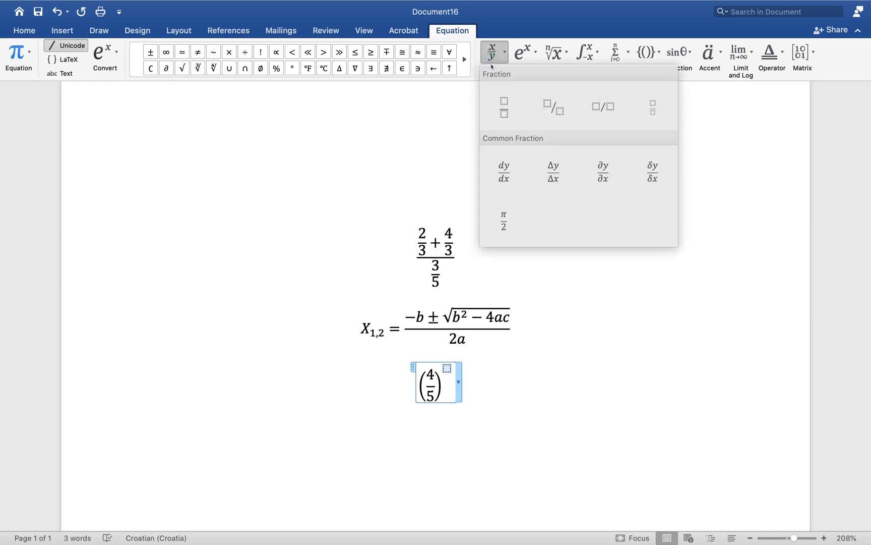
{"action": "left_click", "coordinate": [553, 104]}
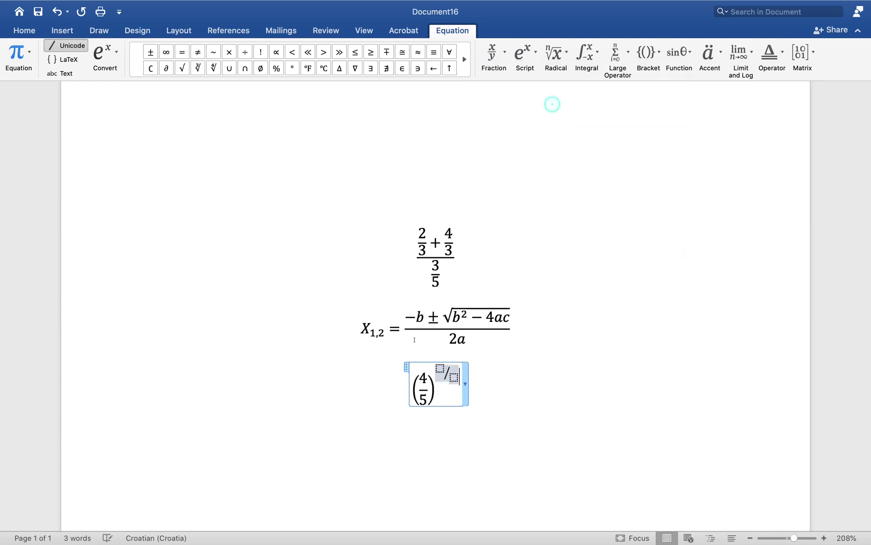
{"action": "left_click", "coordinate": [439, 369]}
{"action": "type", "text": "3/"}
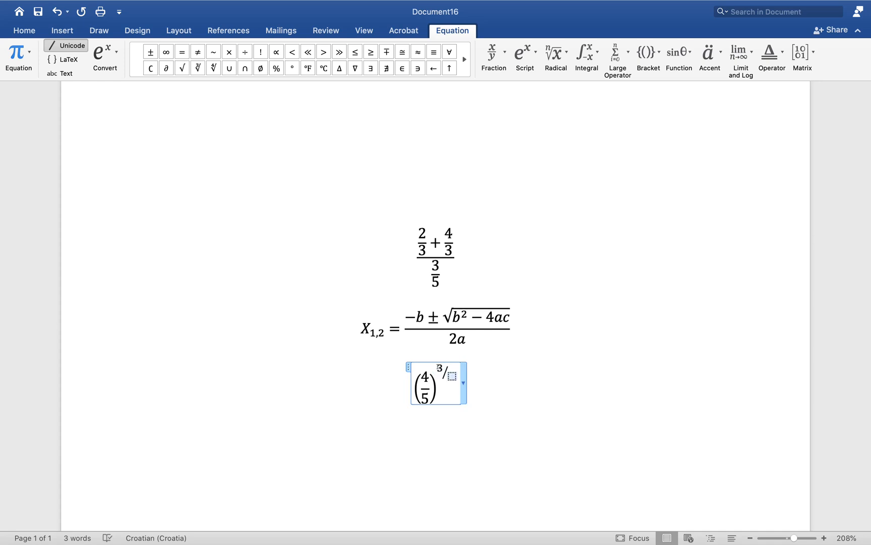
{"action": "type", "text": "4"}
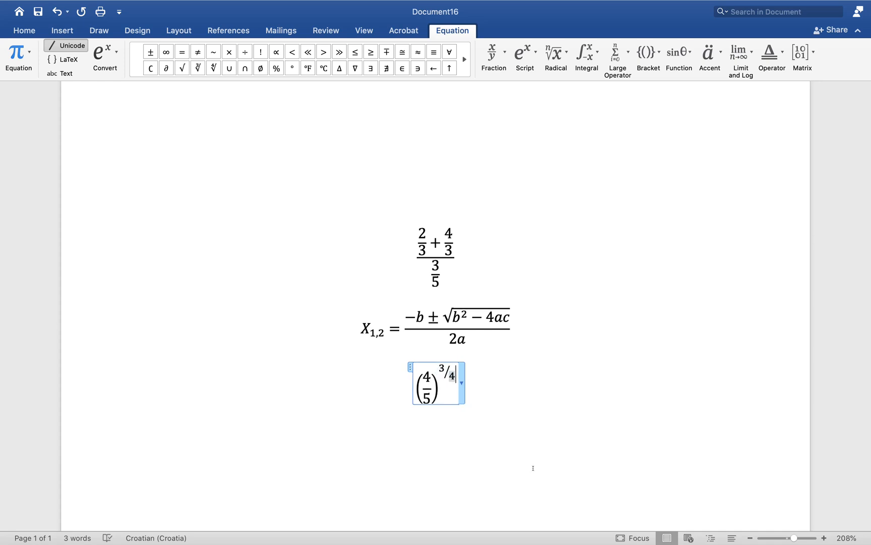
{"action": "left_click", "coordinate": [533, 468]}
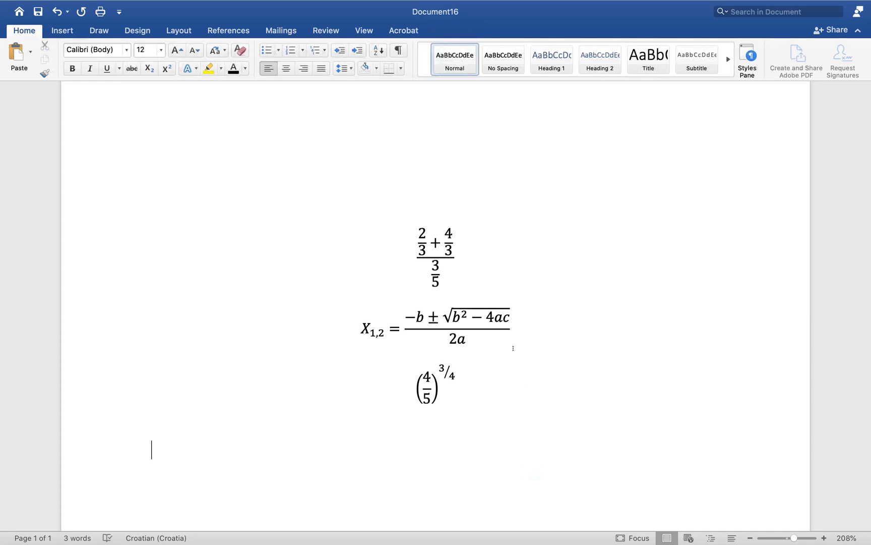
{"action": "mouse_move", "coordinate": [548, 6]}
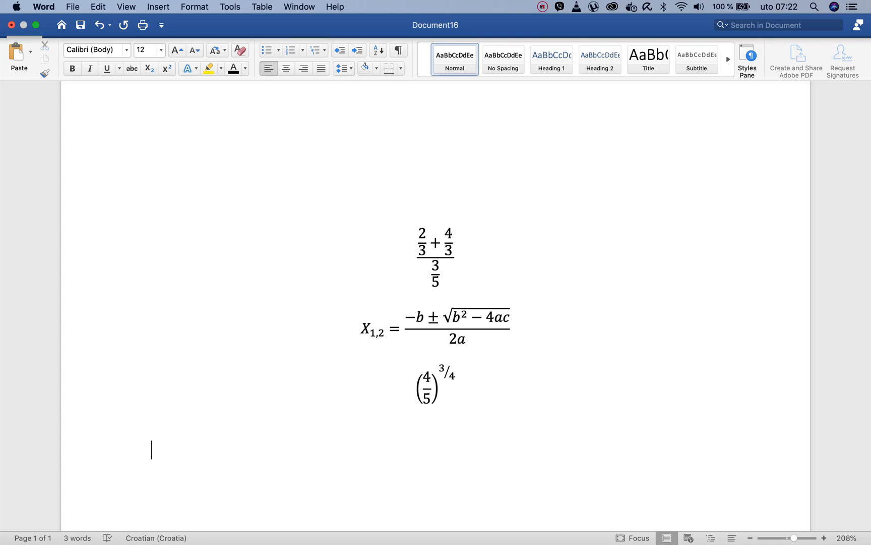
{"action": "left_click", "coordinate": [542, 7]}
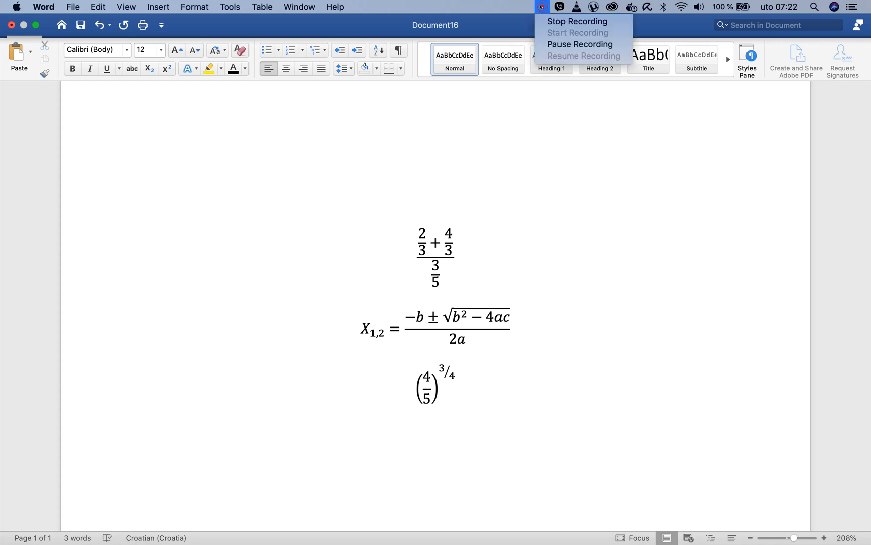